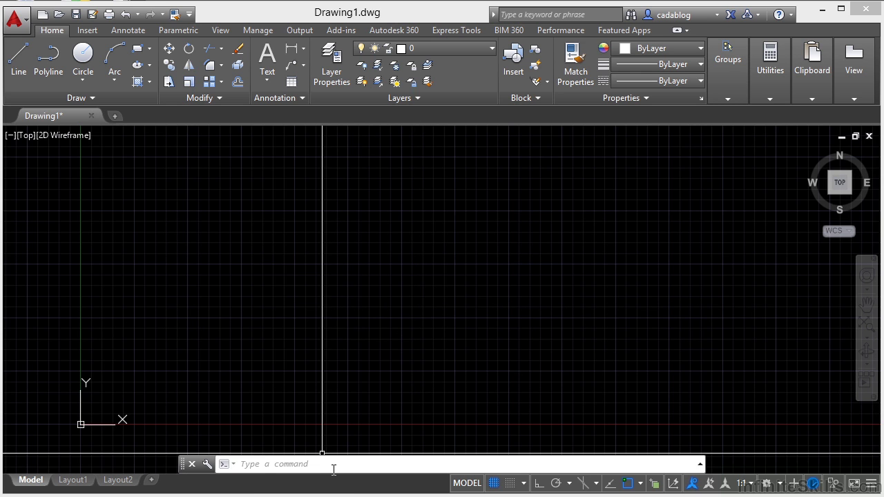
Step: Start the CIRCLE command by typing 'circ' and accepting the autocomplete suggestion
left_click(334, 468)
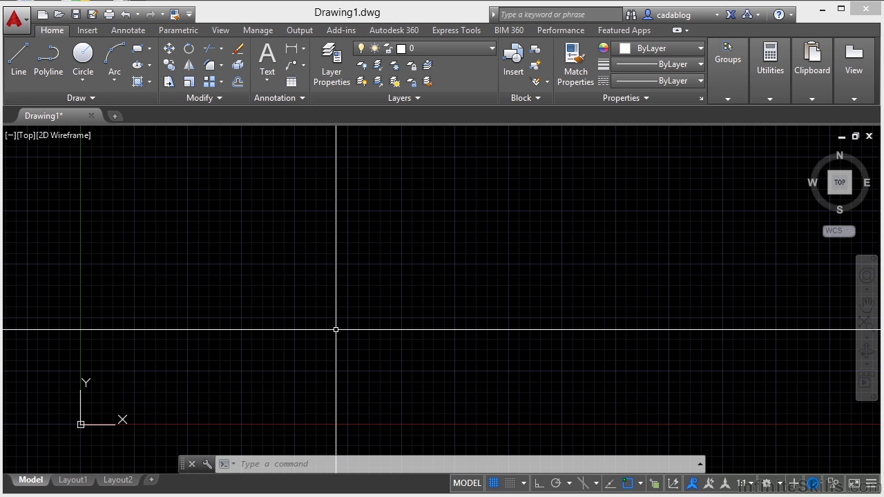
type("circ")
key("Return")
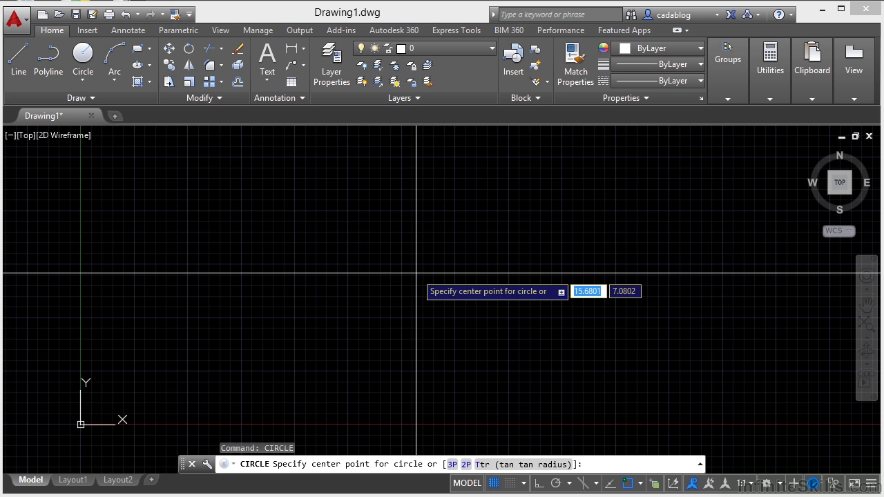
Step: Cancel CIRCLE and type 'cir' to list CIRCLE, CIRCLERAD, AI_CIRCTAN and TCIRCLE suggestions
key("Escape")
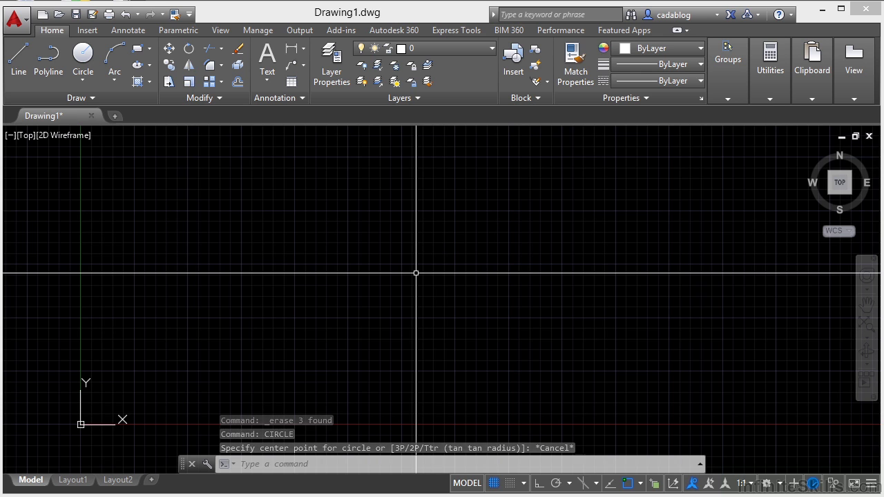
type("cir")
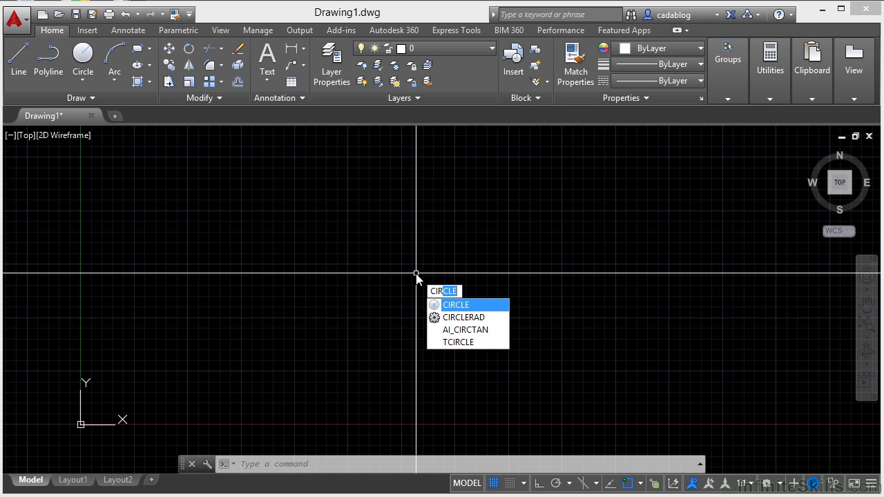
Step: Run the suggested CIRCLE and cancel it, then type the full name CIRCLE and discard it
key("Return")
key("Escape")
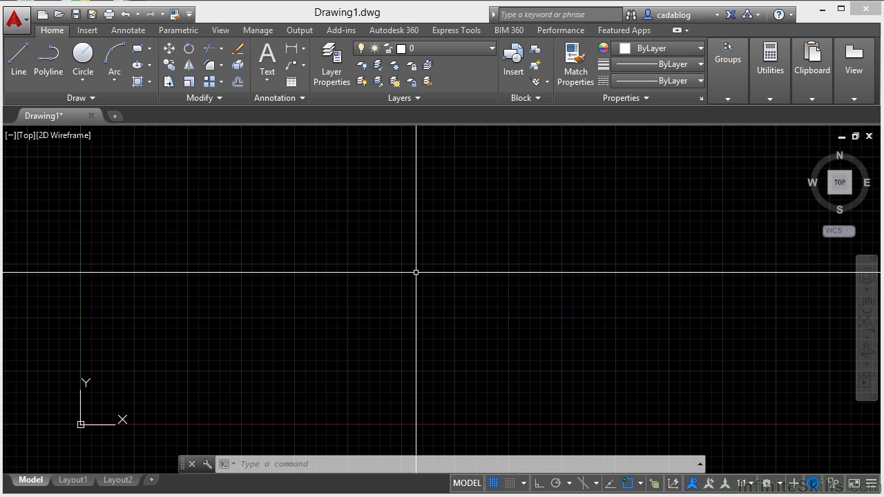
type("CIRCLE")
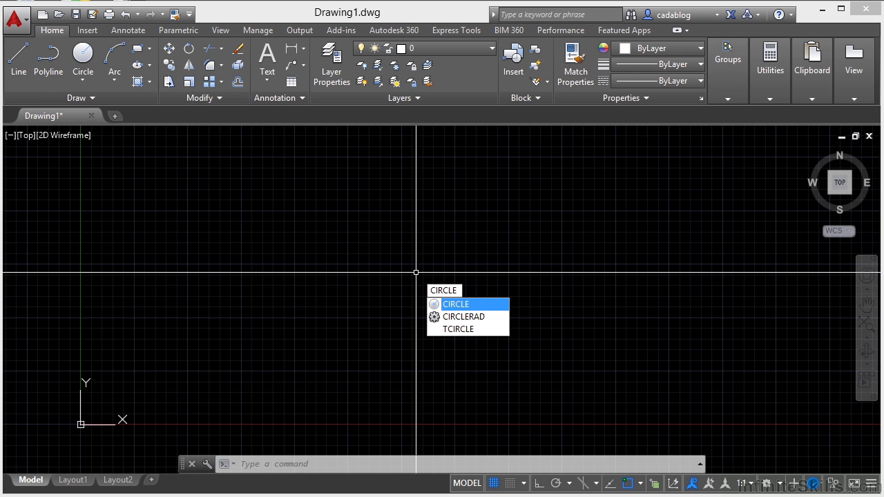
key("Escape")
key("Escape")
Step: Start CIRCLE via the C alias and via the completed 'Circle' name, cancelling each, then clear a typed C
type("C")
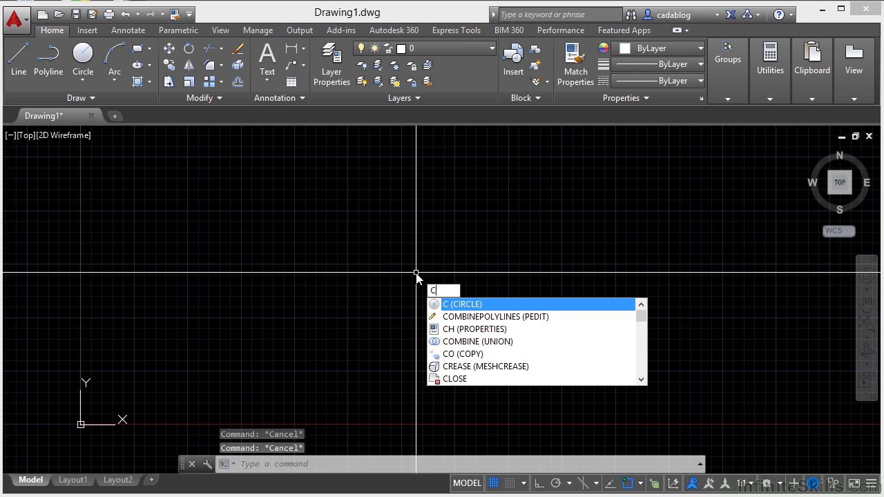
key("Return")
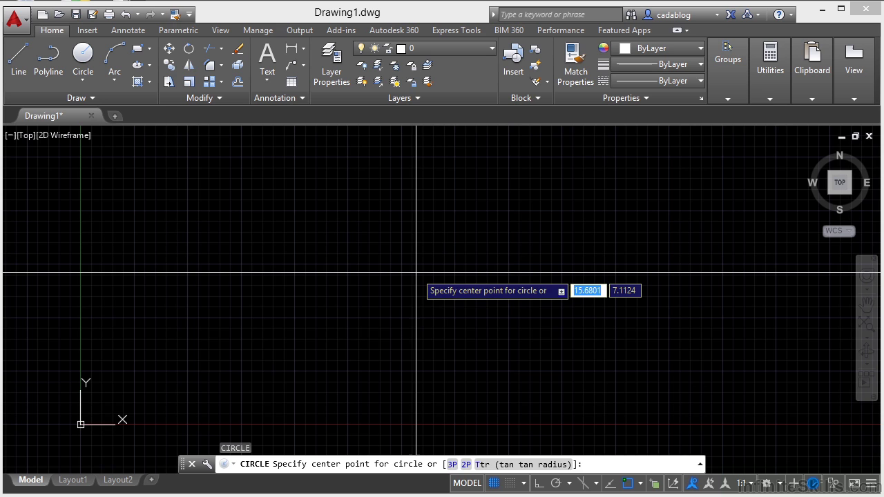
key("Escape")
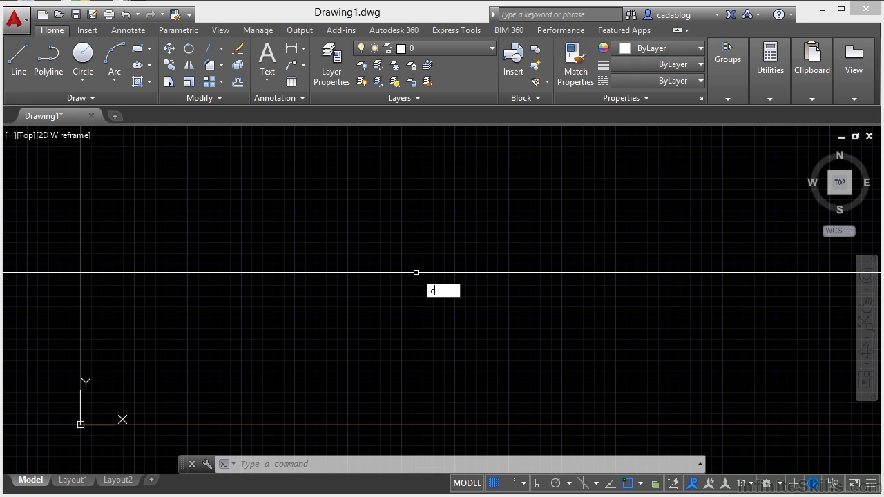
type("ircl")
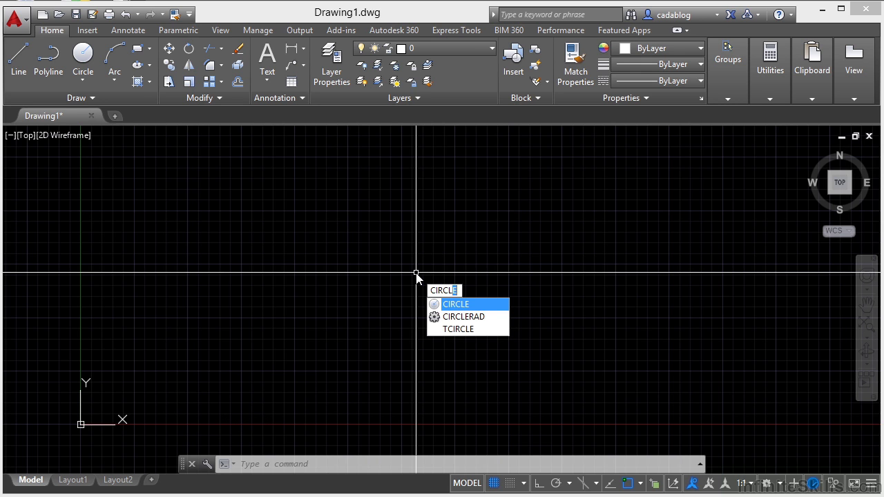
type("e")
key("Return")
key("Escape")
type("c")
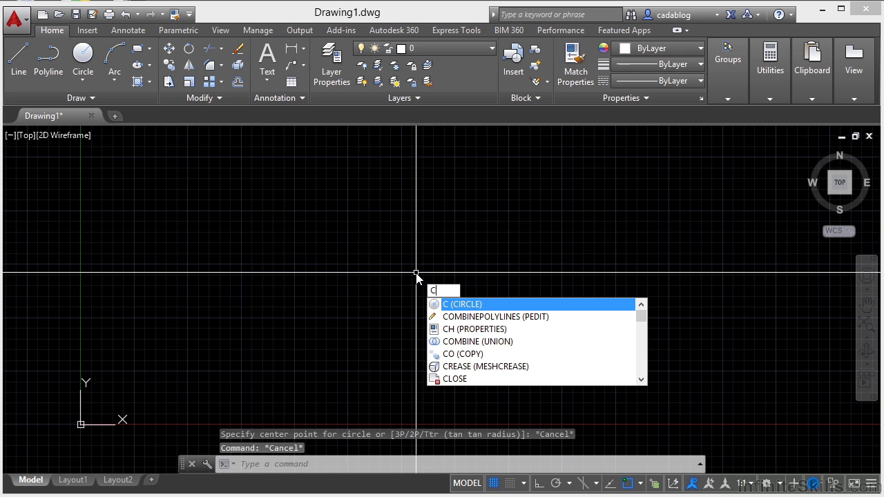
key("Escape")
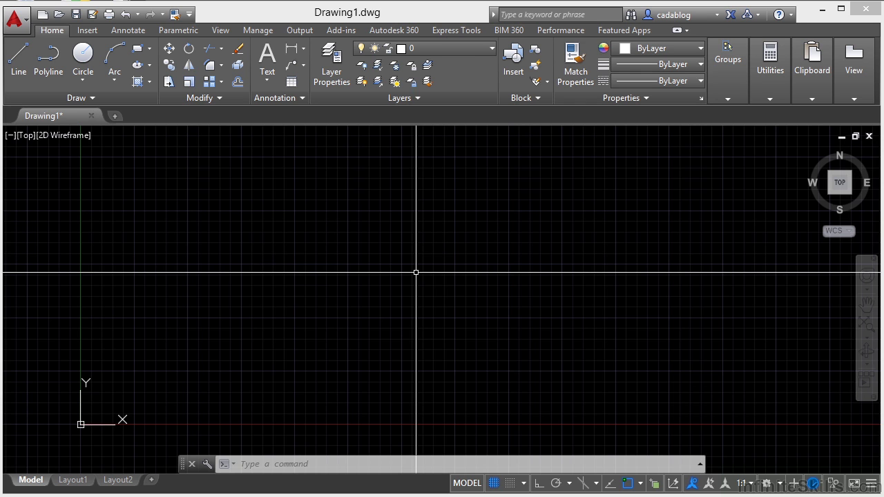
key("F2")
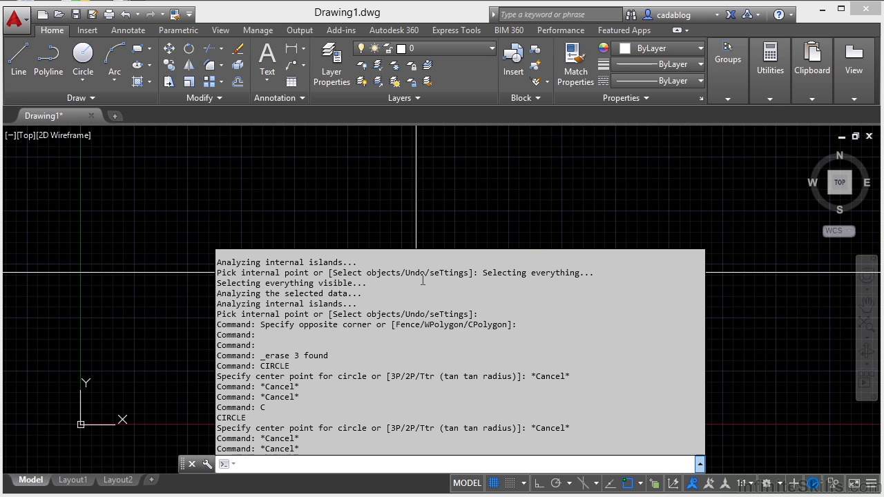
key("F2")
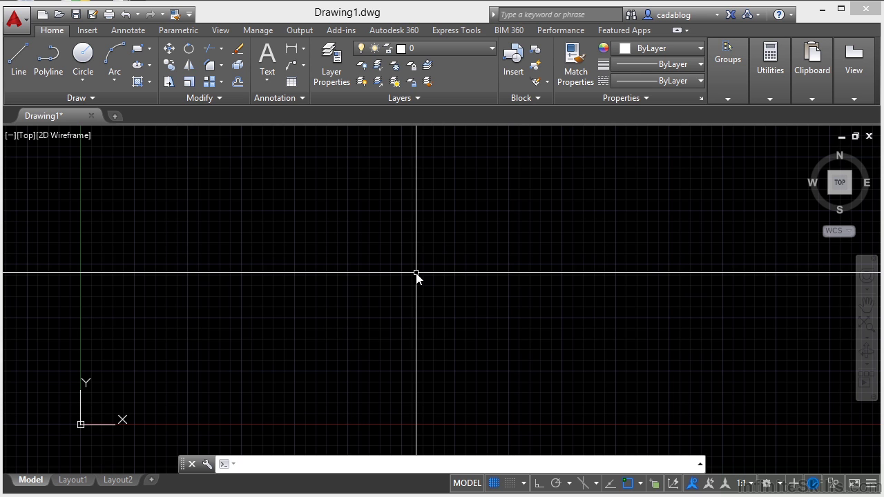
Step: Start COPY from the C suggestions and cancel it, then type 'extra' to list DATAEXTRACTION and SURFEXTRACTCURVE
type("C")
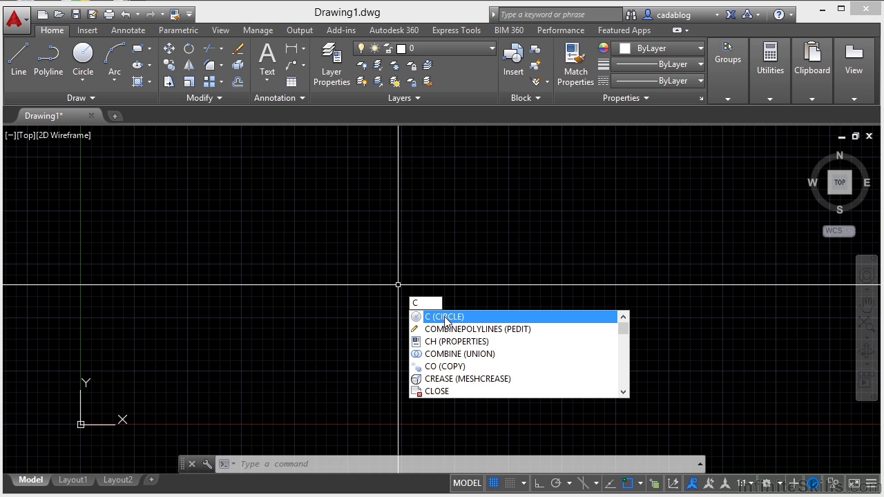
left_click(457, 366)
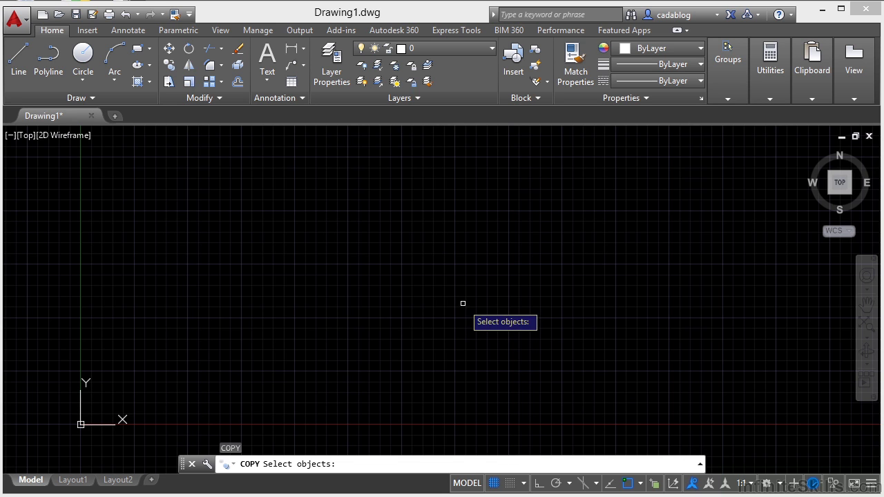
key("Escape")
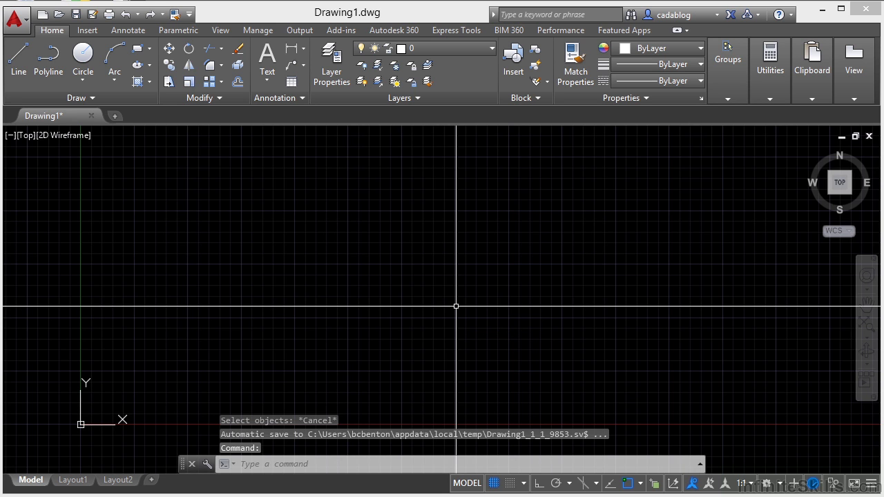
type("extra")
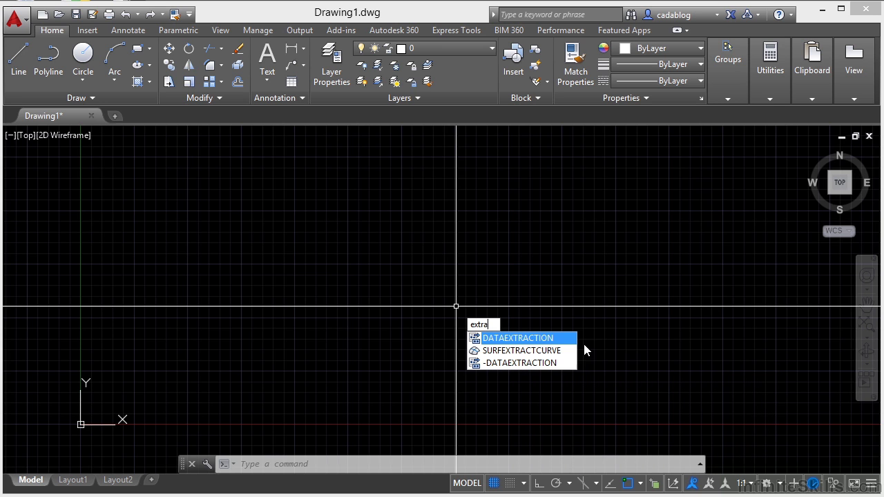
Step: Clear the entry and step back through recent commands: COPY, CIRCLE, ERASE, HATCH, RECTANG, STYLE
key("Escape")
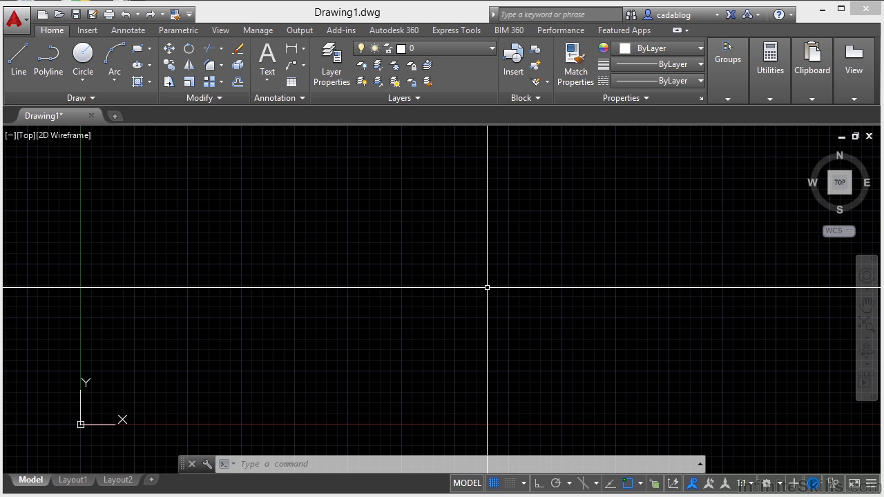
type("COPY")
key("Escape")
type("CIRCLE")
key("Escape")
type("ERASE")
key("Escape")
type("HATCH")
key("Escape")
type("RECTAN")
key("Escape")
type("STYLE")
Step: Step forward through history via RECTANG, HATCH, ERASE and CIRCLE, then toggle between COPY and CIRCLE
key("Escape")
type("RECTANG")
key("Escape")
type("HATCH")
key("Escape")
type("ERASE")
key("Escape")
type("CIRCLE")
key("Down")
key("Up")
key("Up")
key("Up")
key("Up")
key("Up")
key("Up")
key("Up")
key("Up")
key("Up")
key("Up")
key("Up")
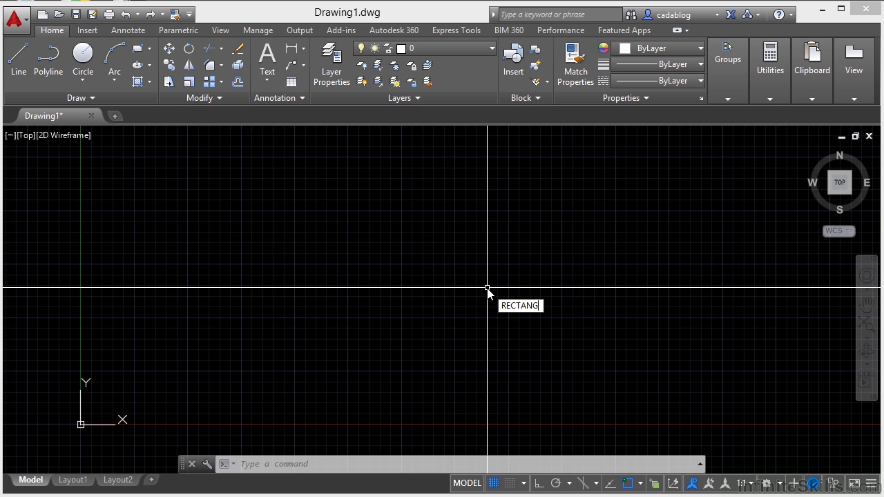
Step: Run the recalled RECTANG and pick two corners near the drawing centre to draw the first rectangle
key("Return")
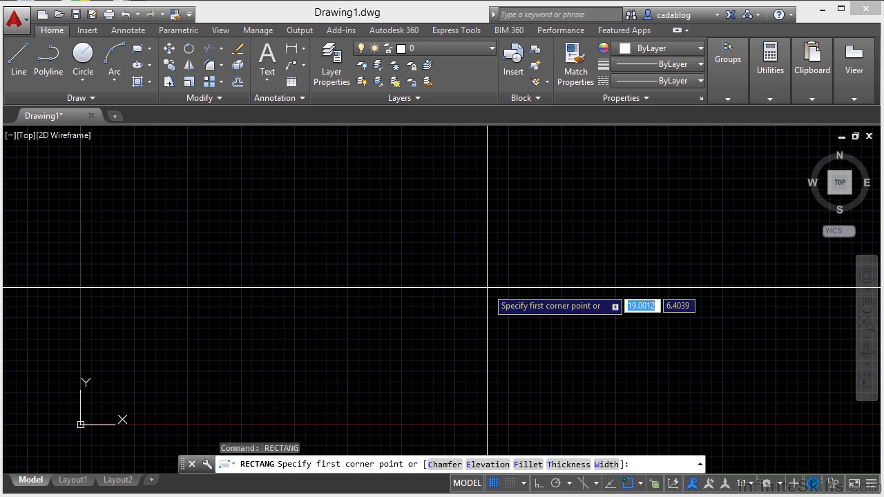
left_click(357, 229)
left_click(505, 312)
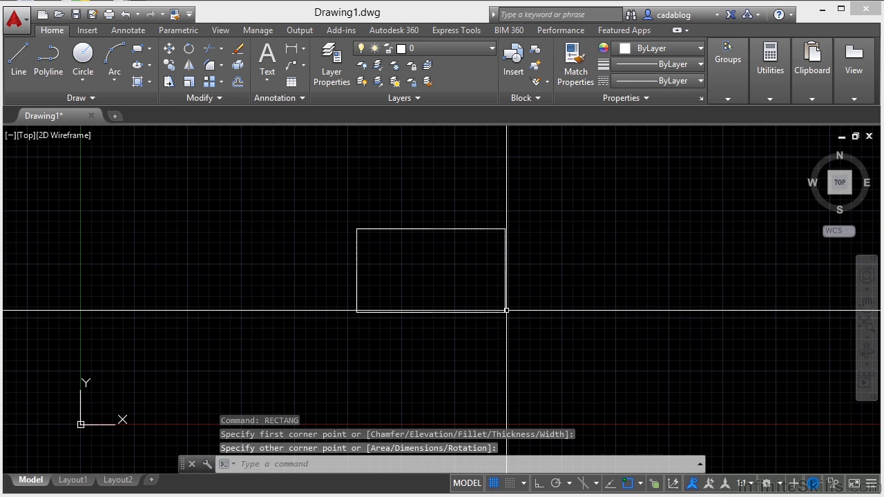